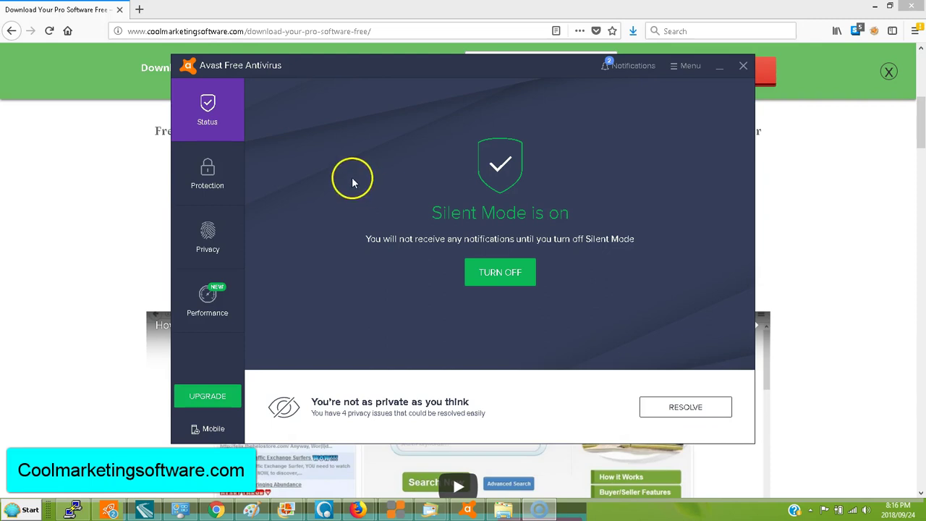
In Avast Components settings, stop the File, Behavior, Mail and Web Shields for 1 hour and confirm.
{"action": "left_click", "coordinate": [674, 72]}
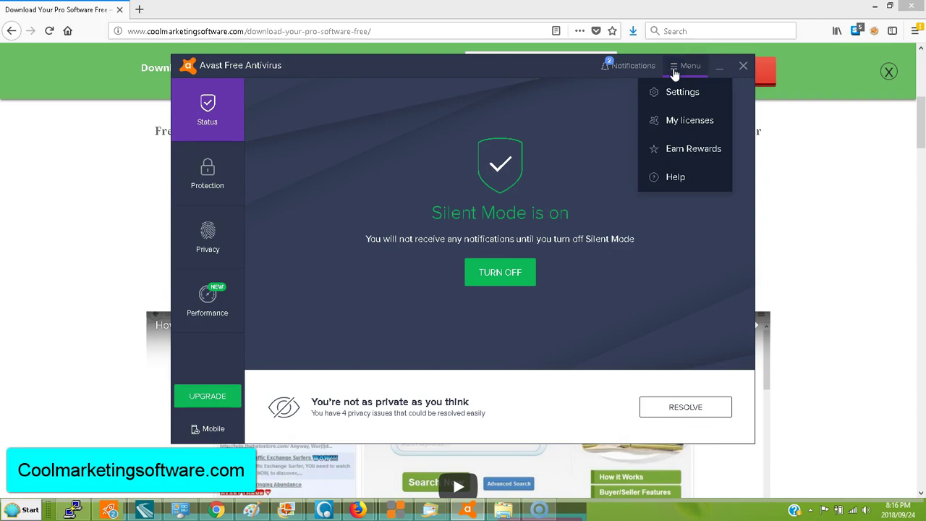
{"action": "left_click", "coordinate": [679, 92]}
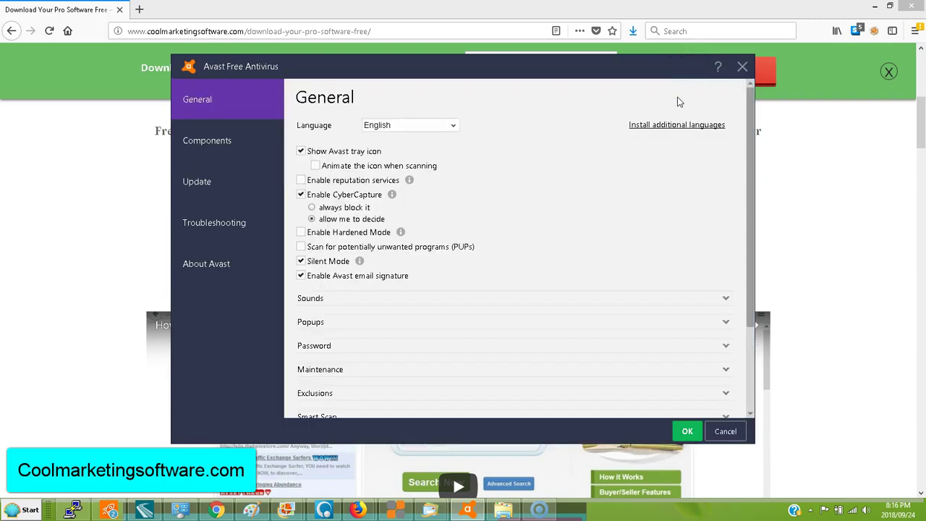
{"action": "left_click", "coordinate": [206, 143]}
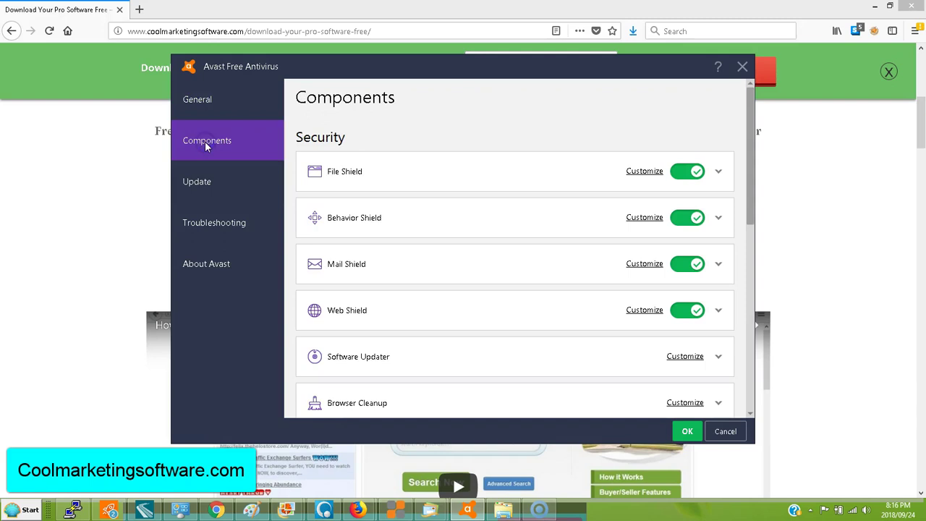
{"action": "left_click", "coordinate": [680, 177]}
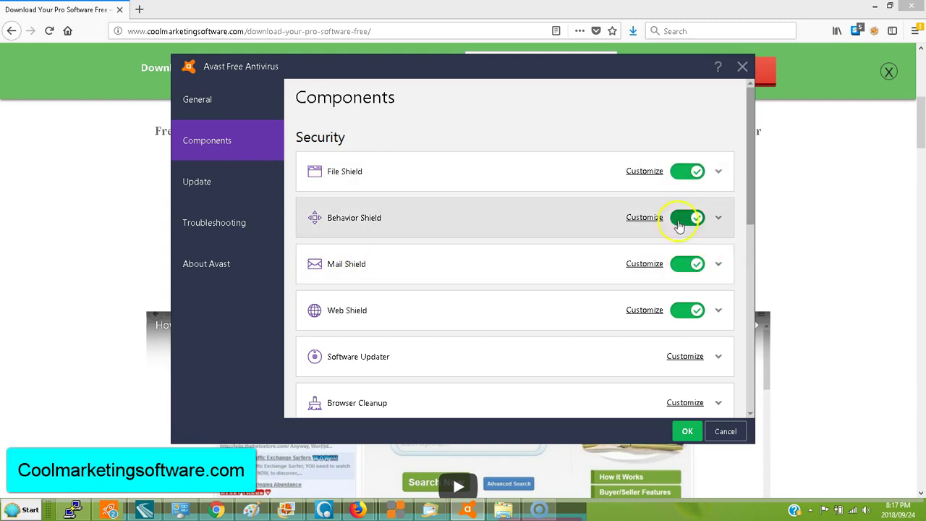
{"action": "left_click", "coordinate": [681, 219]}
{"action": "left_click", "coordinate": [689, 272]}
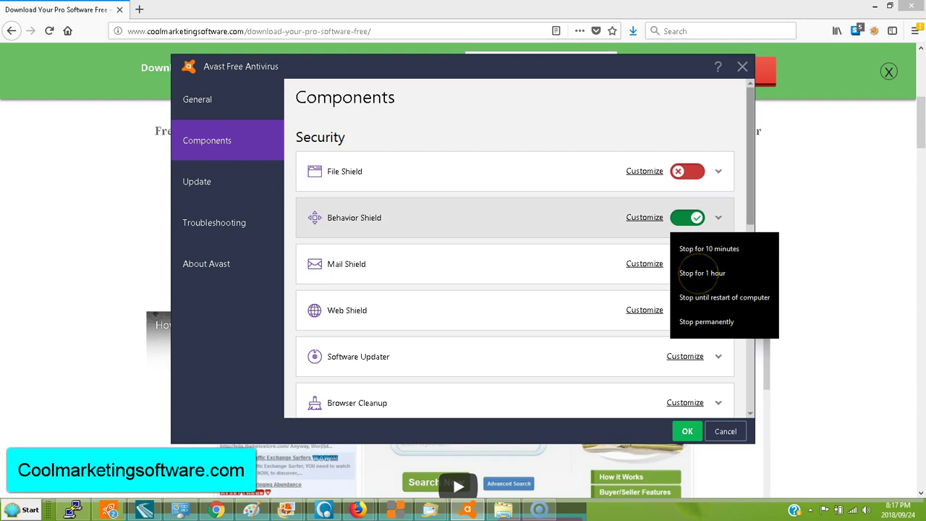
{"action": "left_click", "coordinate": [685, 267]}
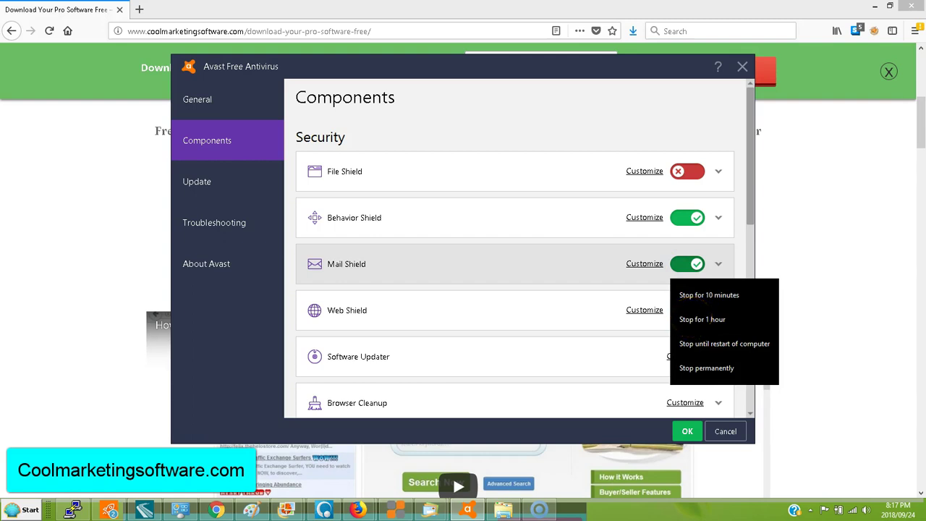
{"action": "left_click", "coordinate": [683, 313]}
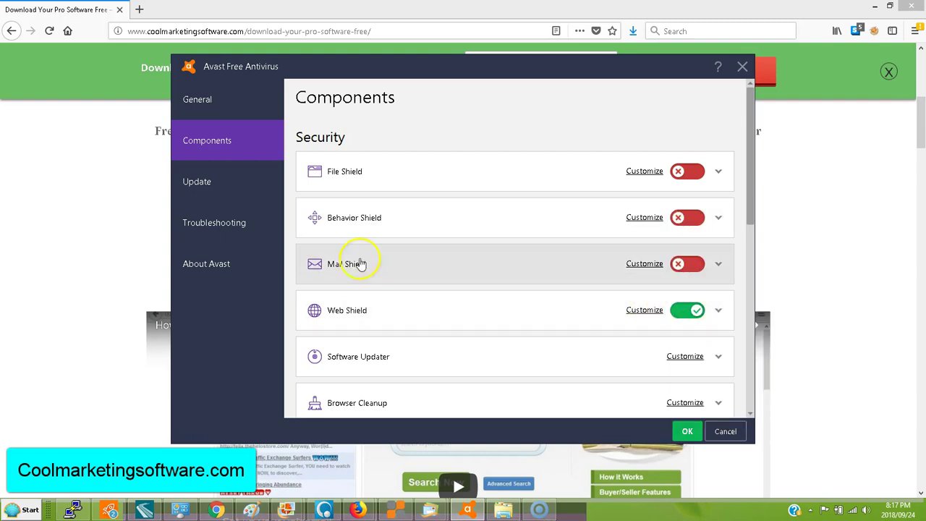
{"action": "left_click", "coordinate": [687, 365]}
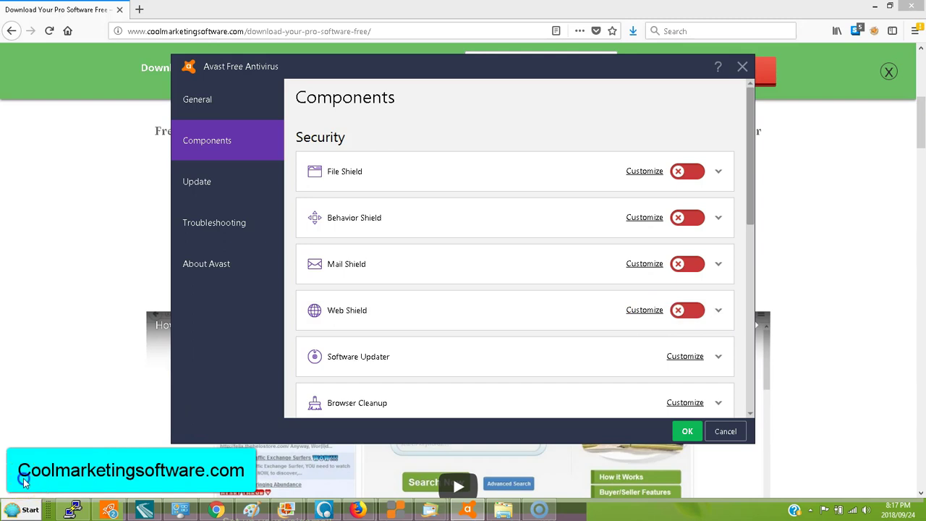
{"action": "left_click", "coordinate": [688, 432]}
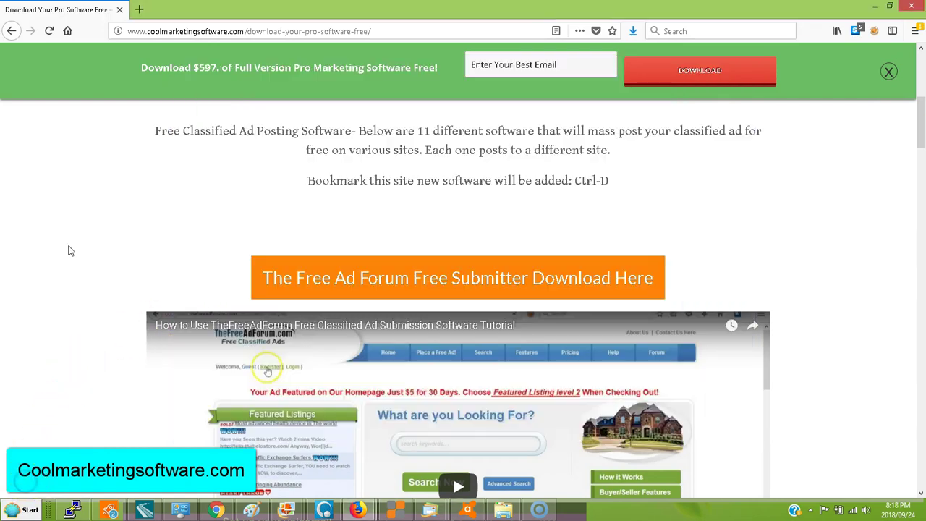
Download setup-TheFreeAdForumFreeSubmitter.exe into Downloads, replacing the existing copy.
{"action": "left_click", "coordinate": [69, 250]}
{"action": "scroll", "coordinate": [922, 134], "scroll_direction": "down", "scroll_amount": 2}
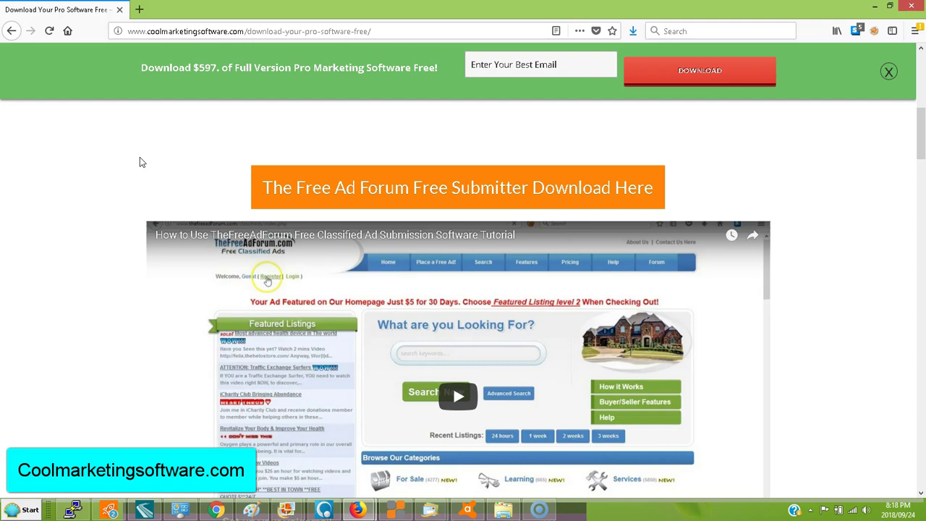
{"action": "left_click", "coordinate": [130, 155]}
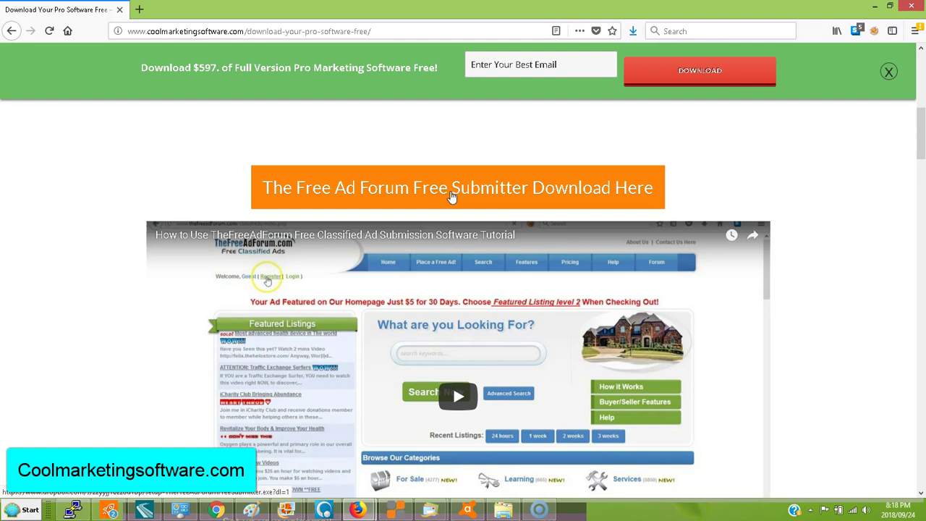
{"action": "left_click", "coordinate": [393, 206]}
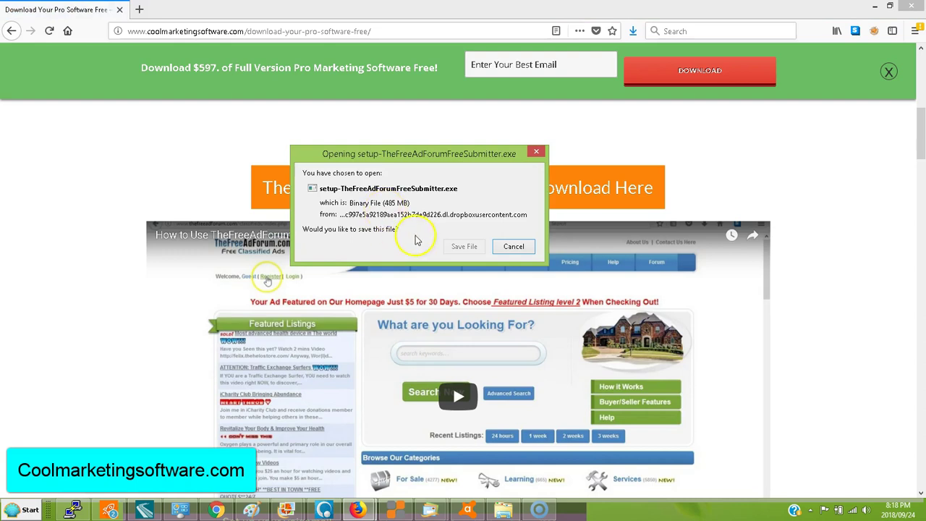
{"action": "left_click", "coordinate": [468, 247]}
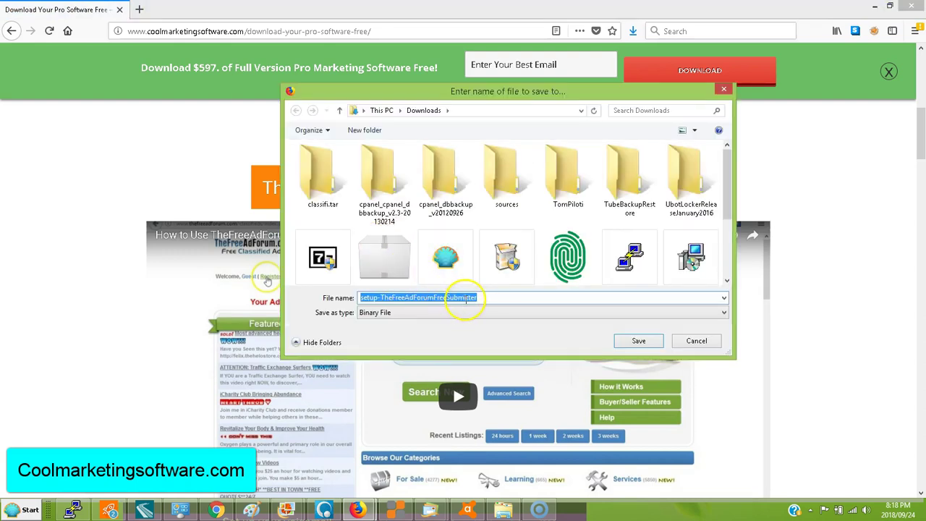
{"action": "left_click", "coordinate": [631, 344]}
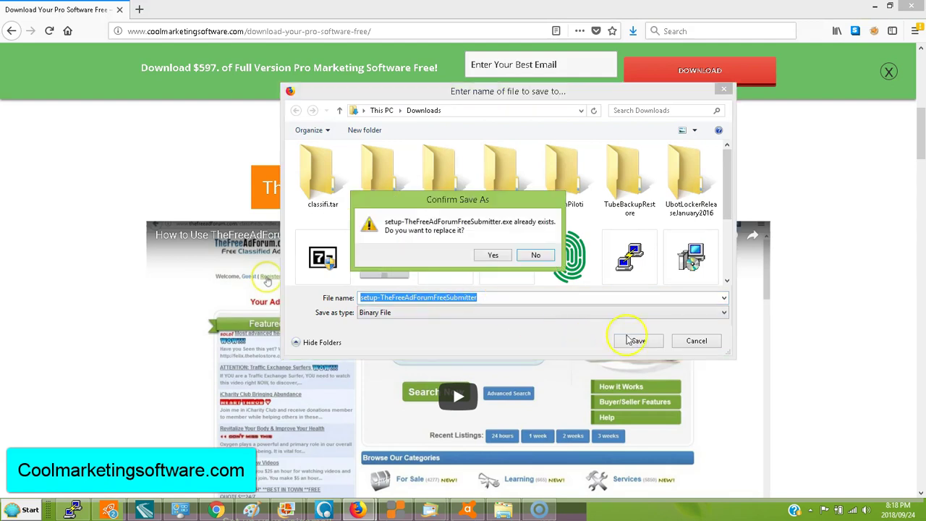
{"action": "left_click", "coordinate": [493, 258]}
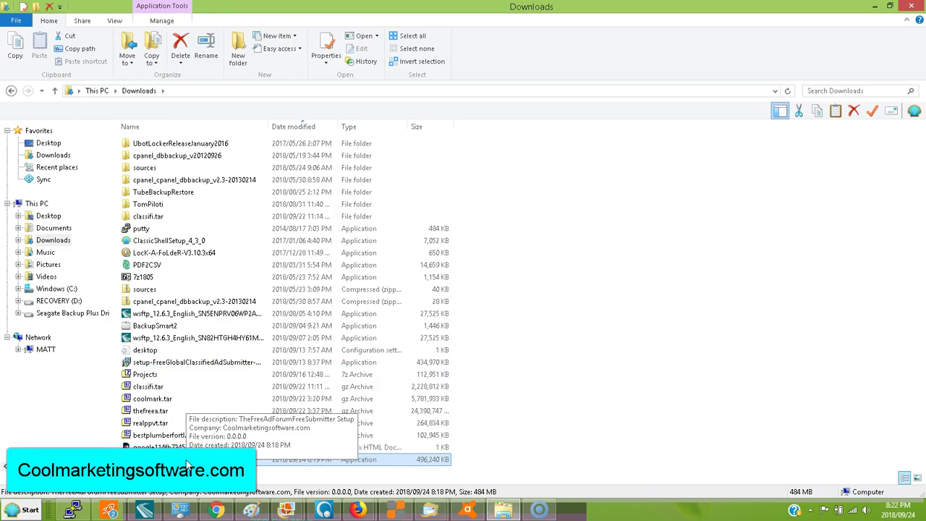
Run the downloaded setup-TheFreeAdForumFreeSubmitter installer as administrator.
{"action": "double_click", "coordinate": [187, 460]}
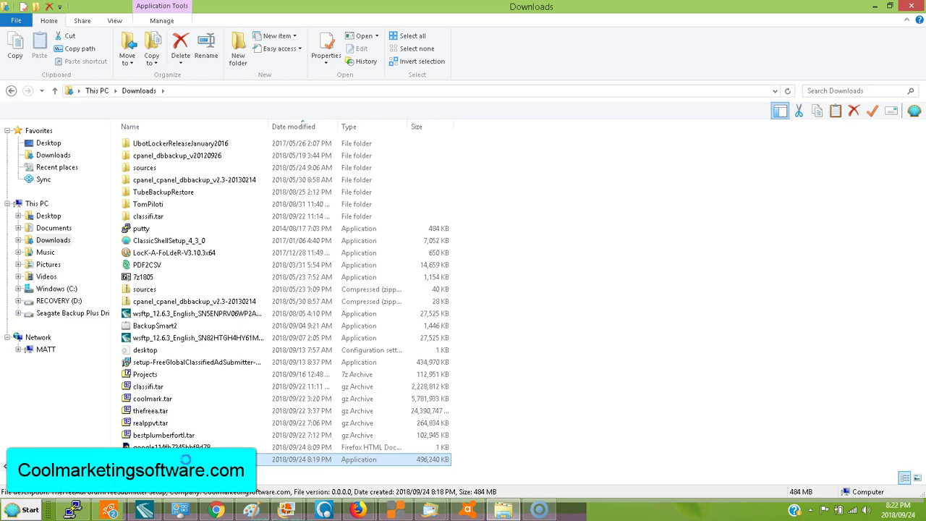
{"action": "right_click", "coordinate": [185, 460]}
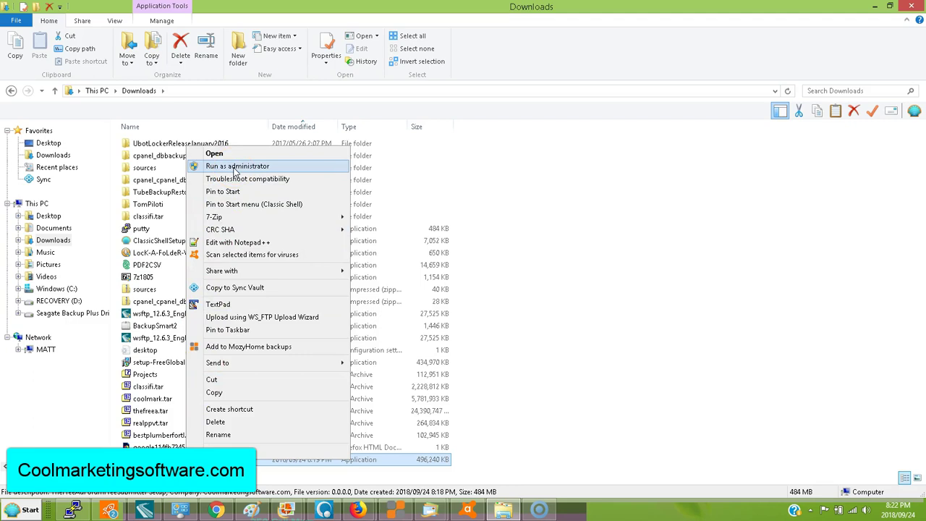
{"action": "left_click", "coordinate": [235, 166]}
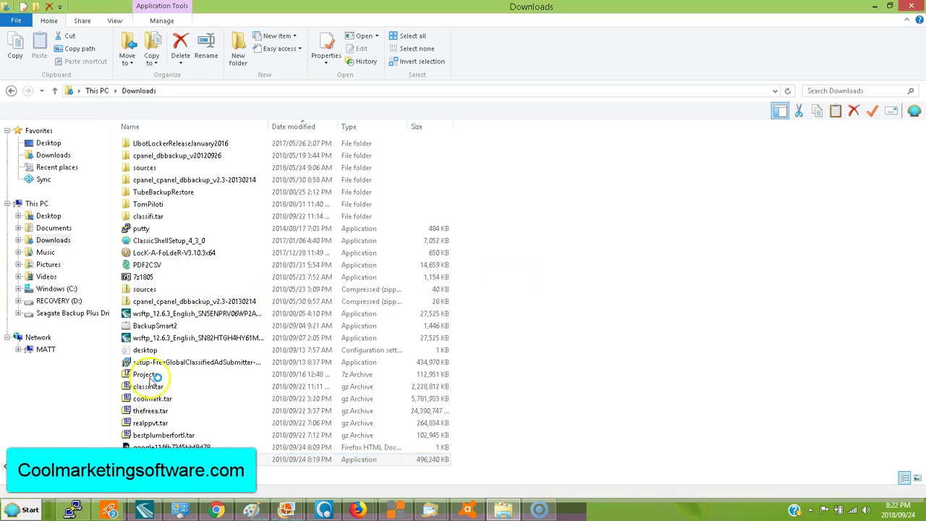
Install TheFreeAdForumFreeSubmitter 2.1 with default options and launch it when setup finishes.
{"action": "left_click", "coordinate": [25, 476]}
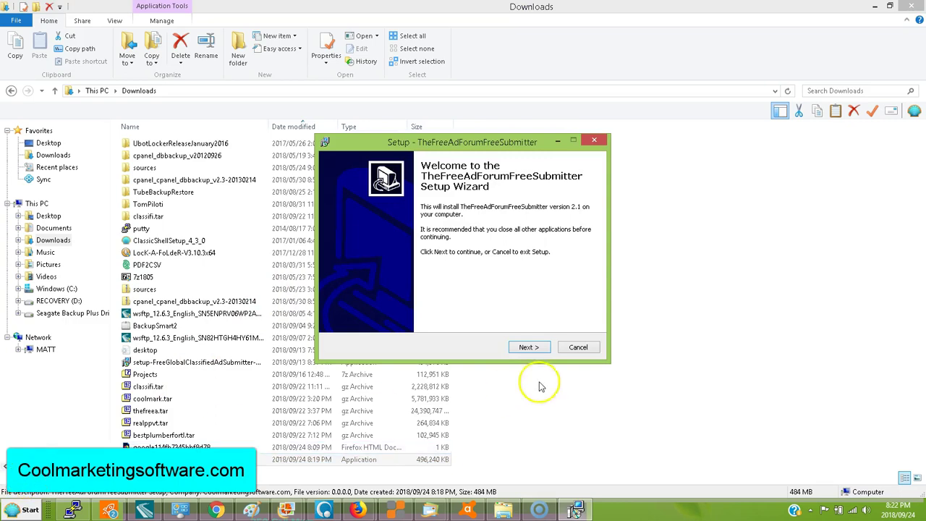
{"action": "left_click", "coordinate": [529, 347]}
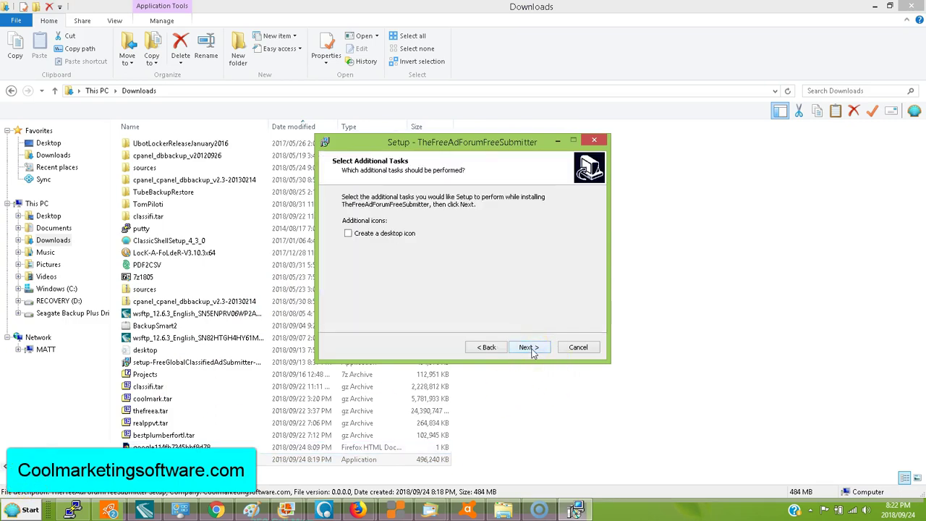
{"action": "left_click", "coordinate": [350, 236]}
{"action": "left_click", "coordinate": [529, 349]}
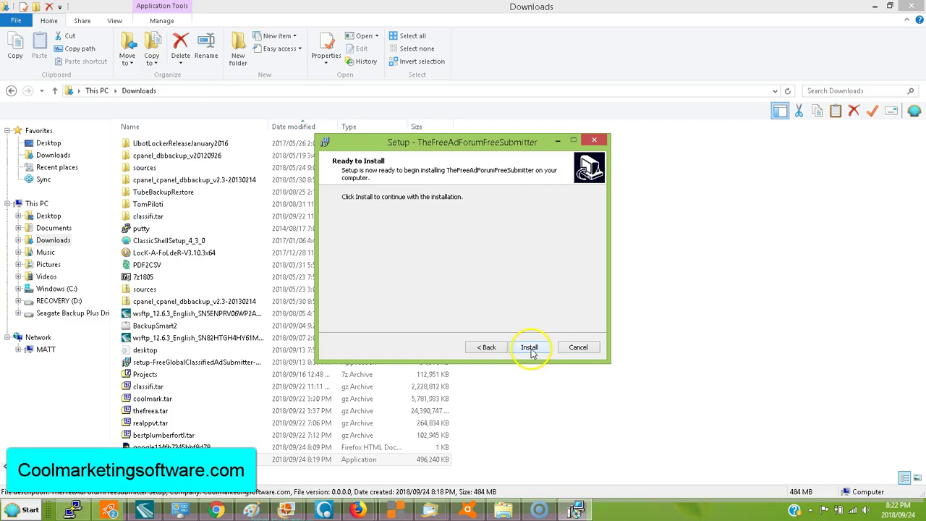
{"action": "left_click", "coordinate": [530, 349]}
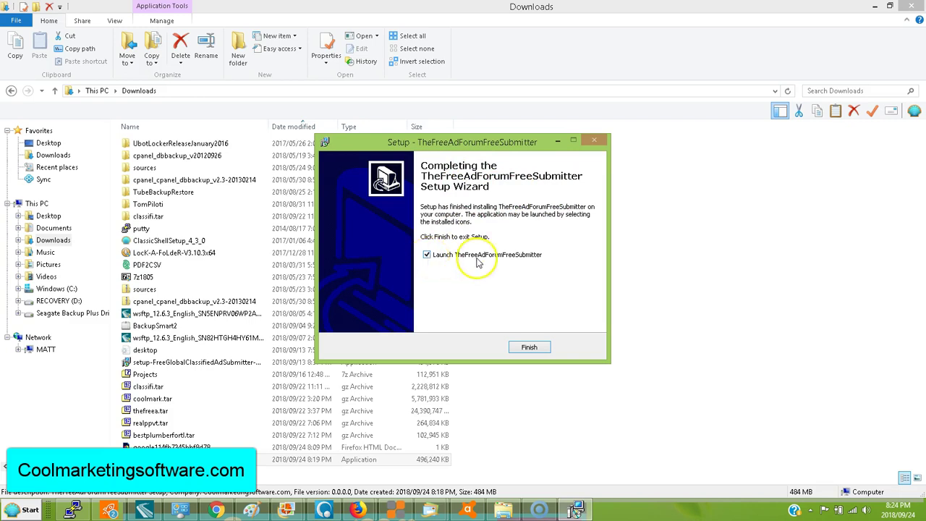
{"action": "left_click", "coordinate": [530, 348]}
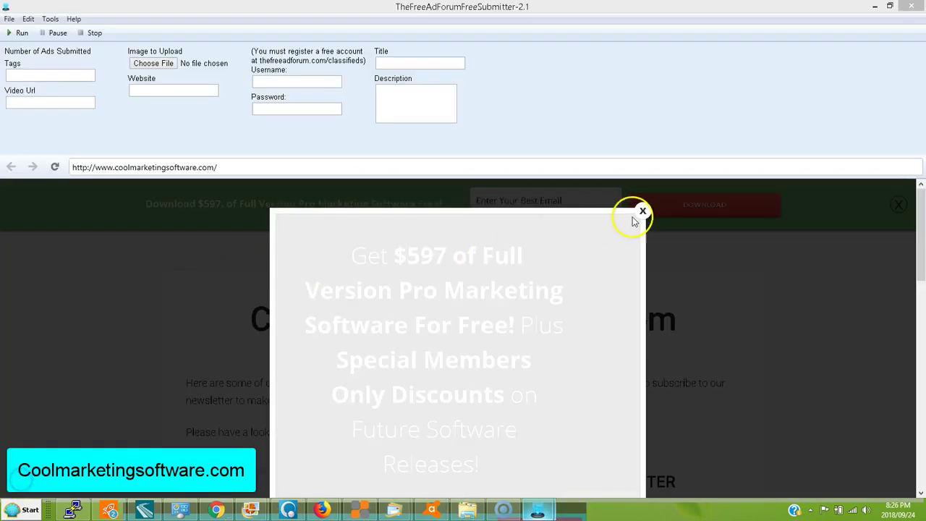
Close the submitter's promotional popup.
{"action": "left_click", "coordinate": [642, 211]}
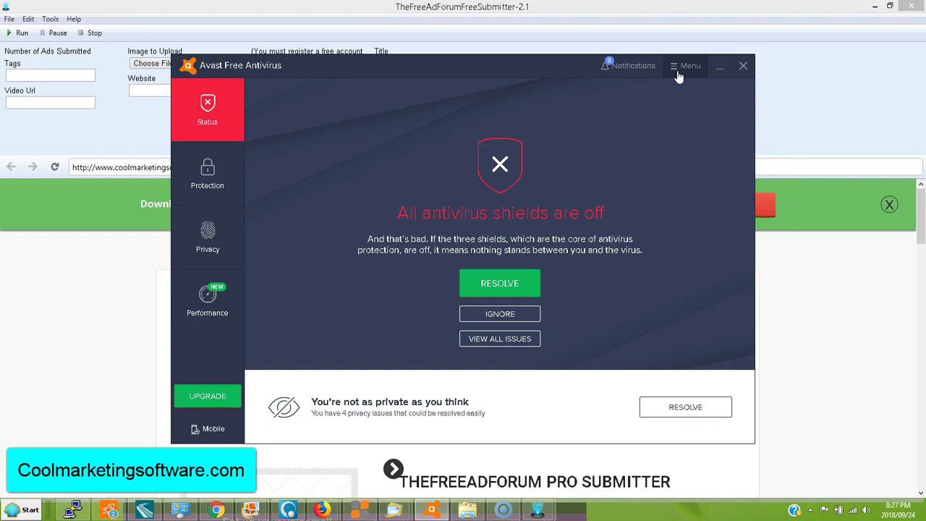
In Avast General settings, add a blank File paths exclusion under Exclusions and browse for its folder.
{"action": "left_click", "coordinate": [679, 74]}
{"action": "left_click", "coordinate": [682, 91]}
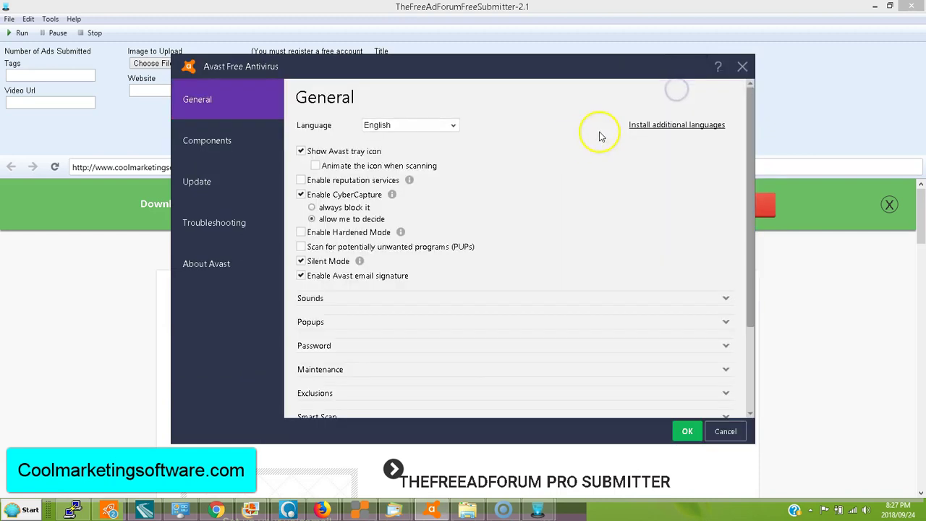
{"action": "left_click_drag", "start_coordinate": [750, 304], "coordinate": [762, 382]}
{"action": "left_click", "coordinate": [725, 286]}
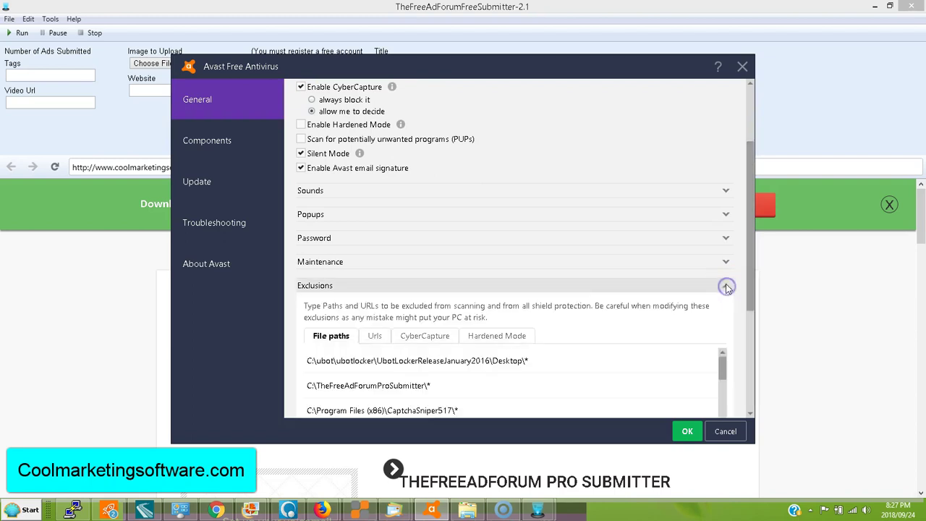
{"action": "scroll", "coordinate": [755, 300], "scroll_direction": "down", "scroll_amount": 2}
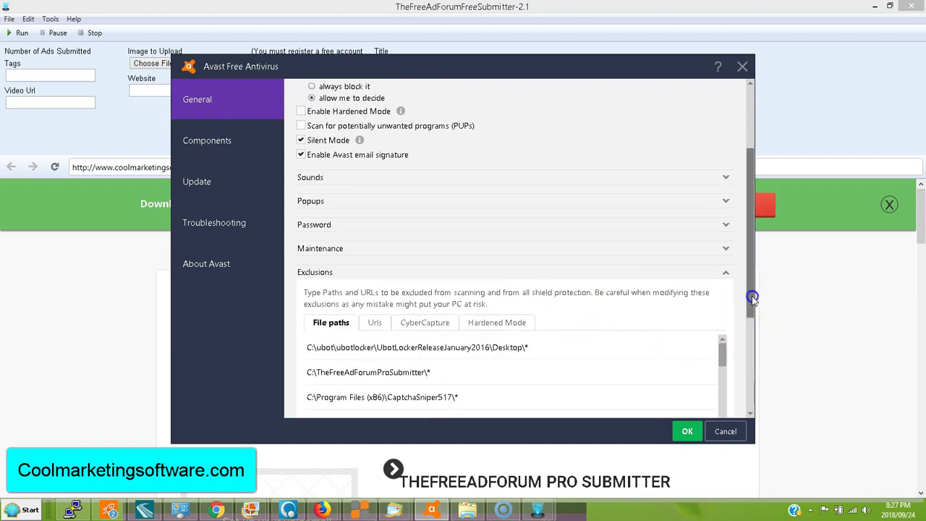
{"action": "left_click_drag", "start_coordinate": [752, 297], "coordinate": [757, 397]}
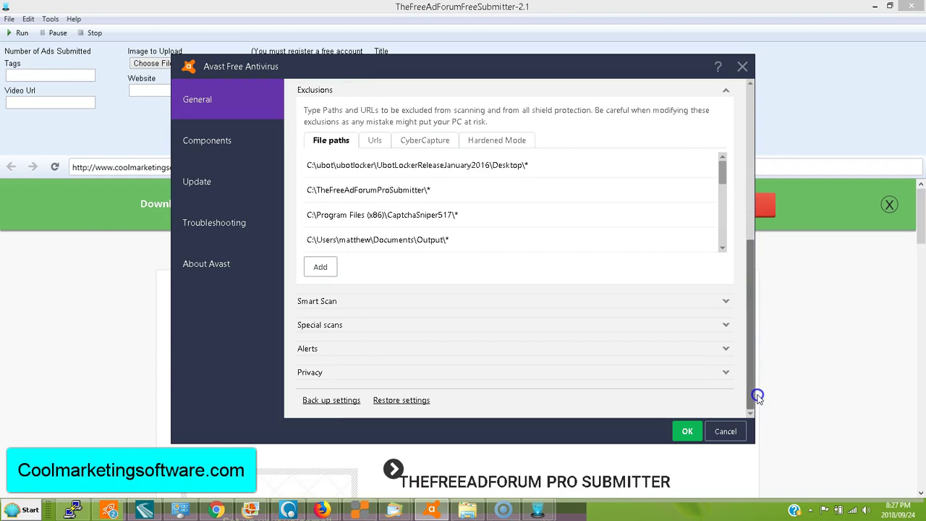
{"action": "left_click_drag", "start_coordinate": [721, 171], "coordinate": [733, 241]}
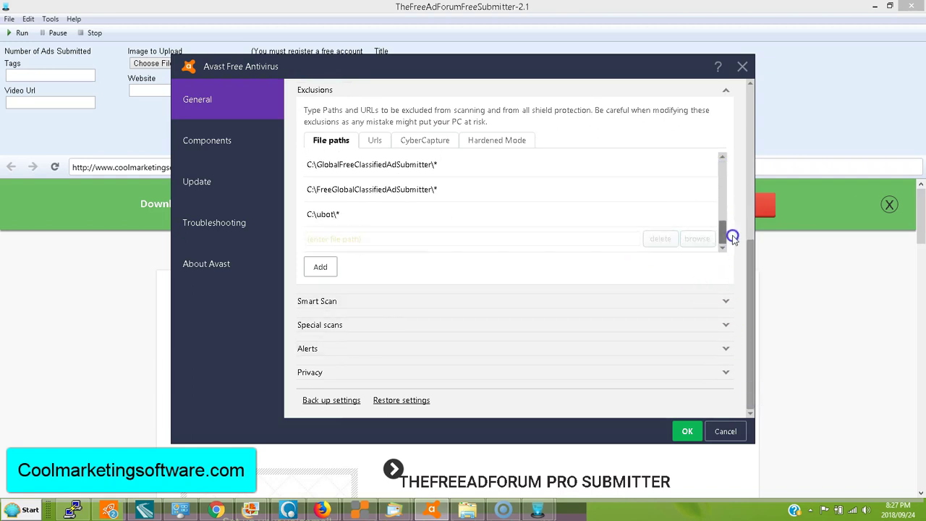
{"action": "left_click", "coordinate": [329, 272]}
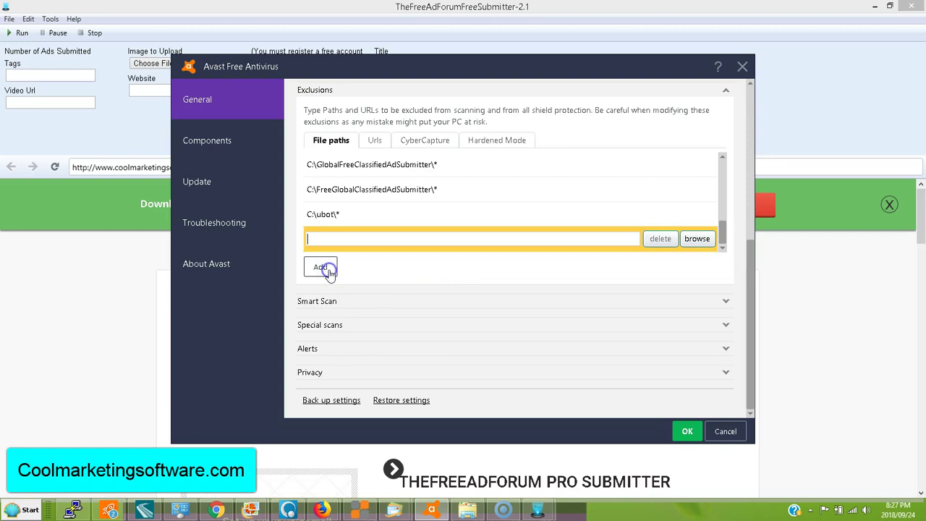
{"action": "left_click", "coordinate": [697, 243]}
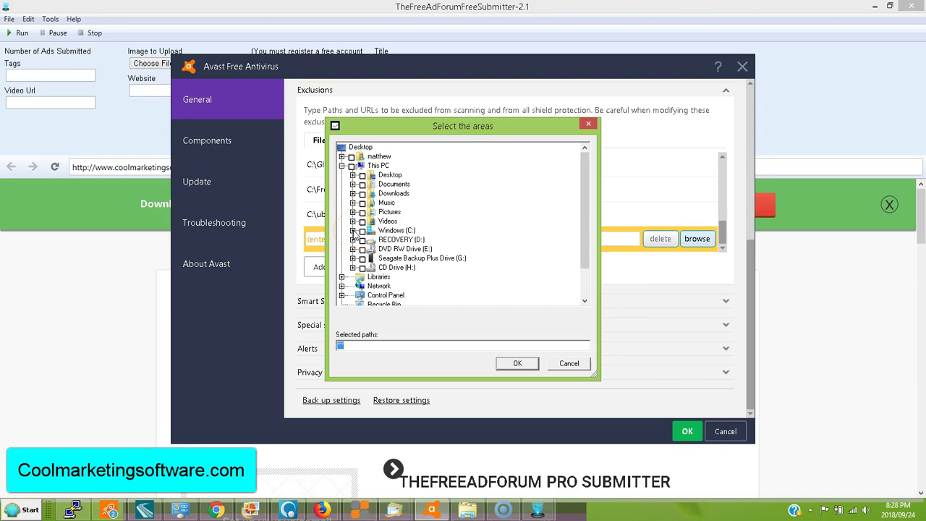
Pick the TheFreeAdForumFreeSubmitter folder on Windows (C:) as the exclusion path.
{"action": "left_click", "coordinate": [352, 230]}
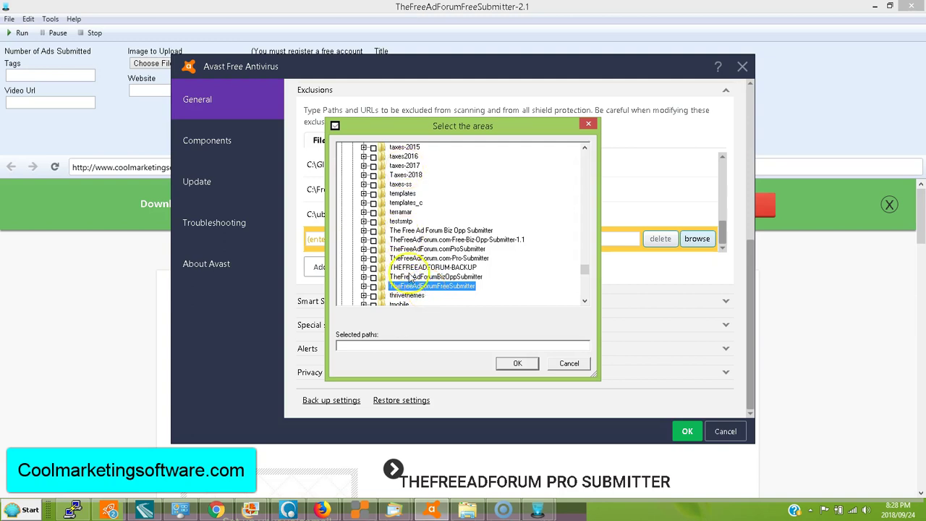
{"action": "left_click", "coordinate": [373, 286]}
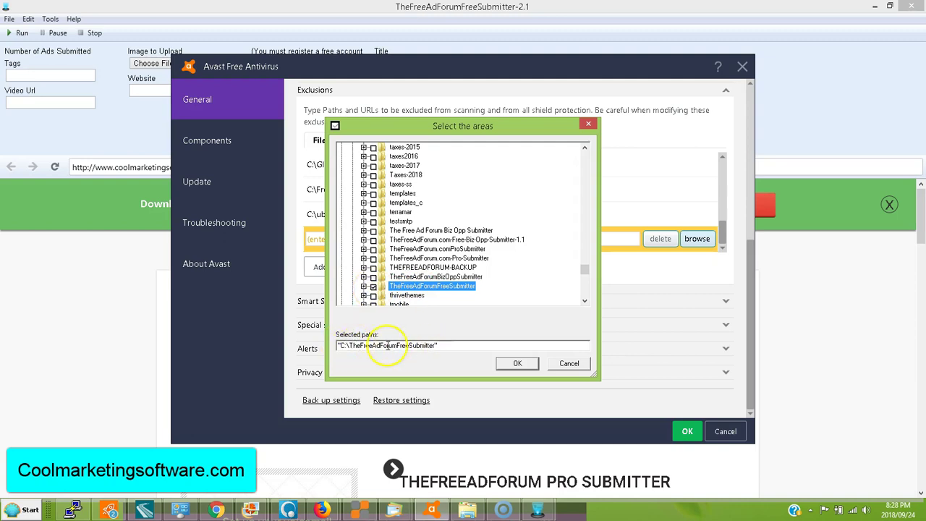
{"action": "left_click", "coordinate": [516, 364]}
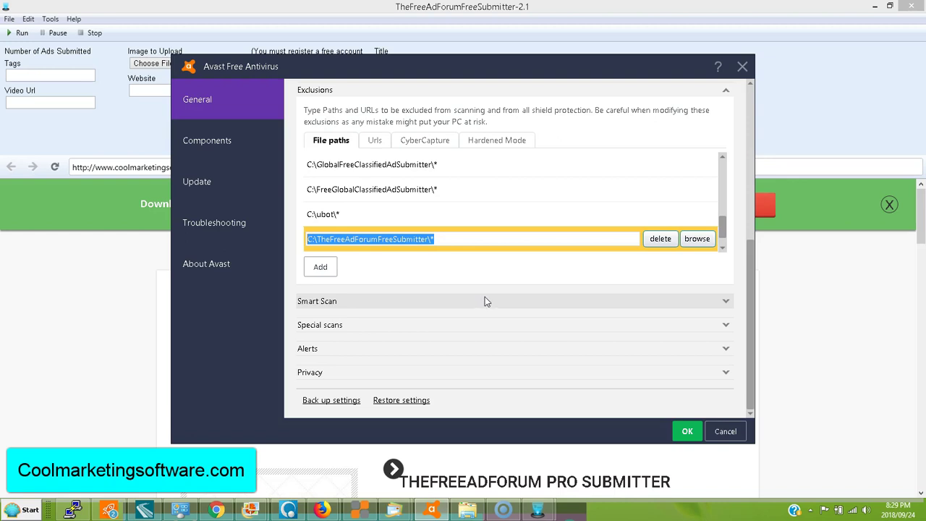
{"action": "left_click", "coordinate": [490, 296]}
{"action": "left_click", "coordinate": [551, 316]}
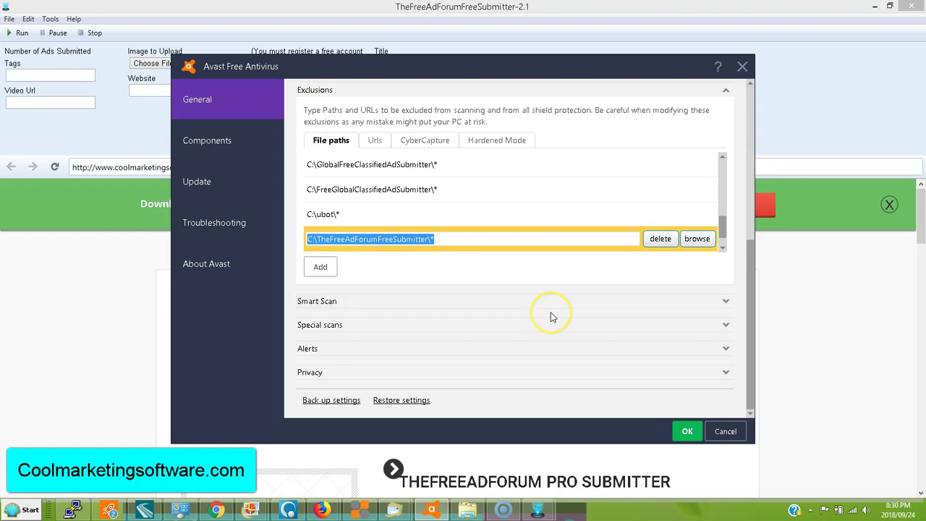